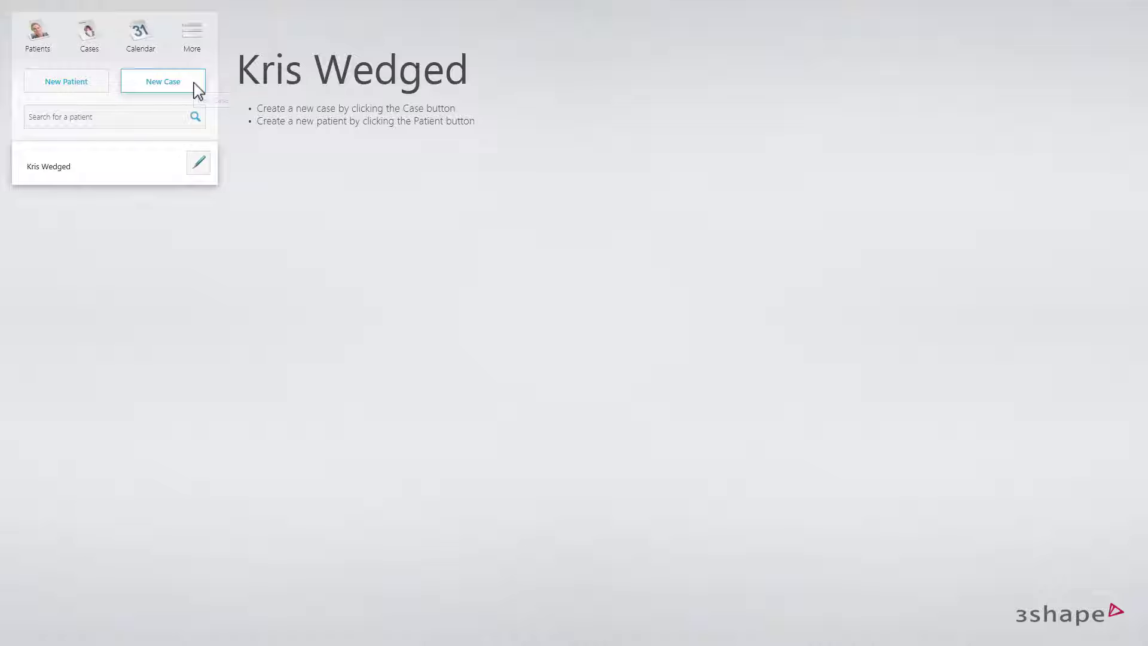
Step: Create a new case for Dental Lab Poland with a screw retained crown on lower molar 30
click(199, 90)
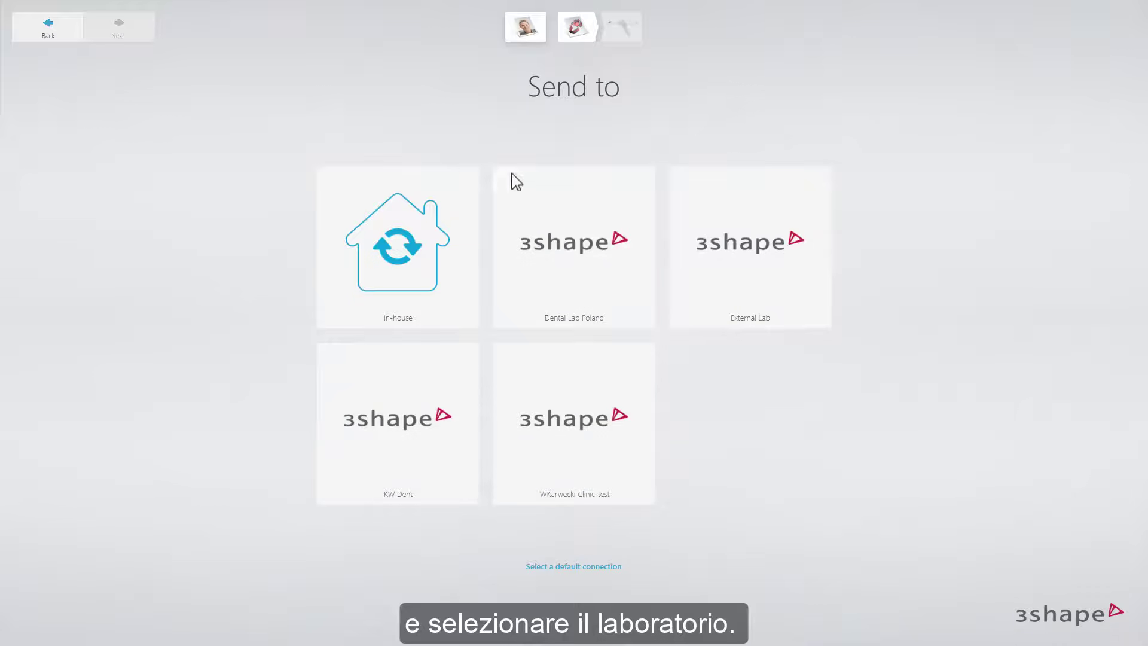
click(565, 196)
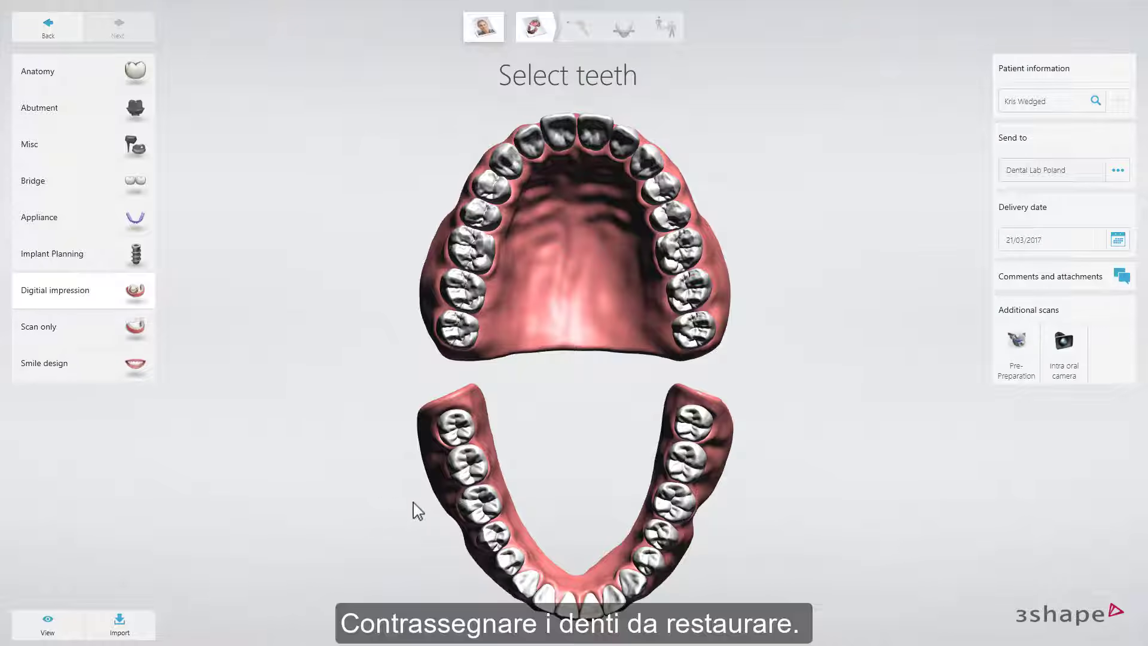
click(482, 504)
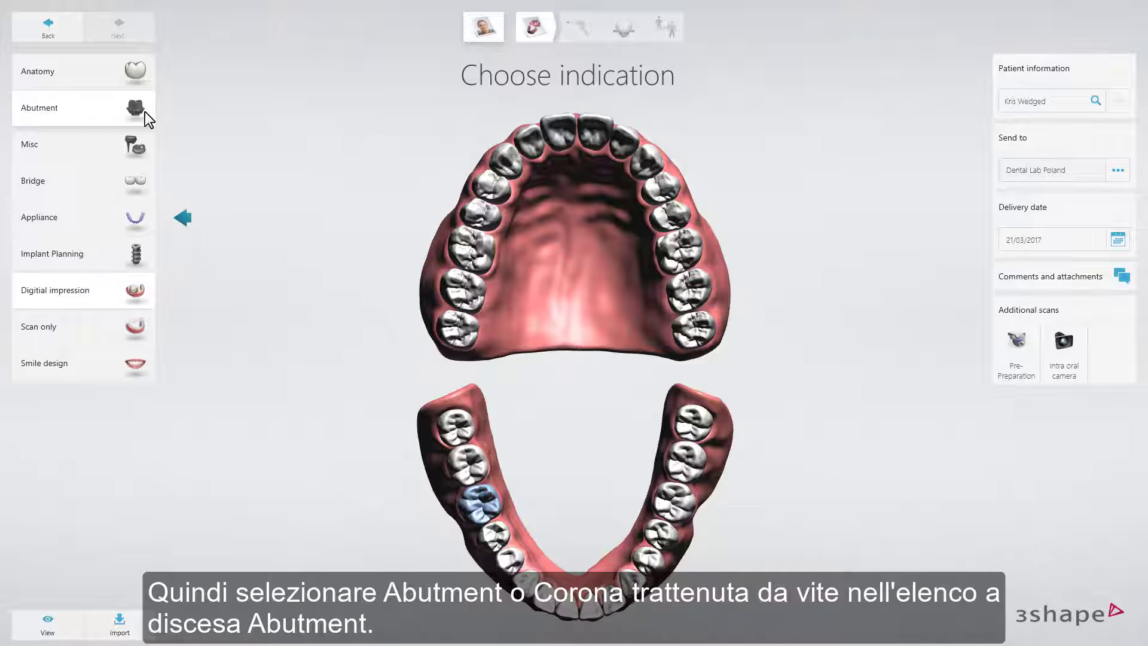
click(144, 113)
click(250, 119)
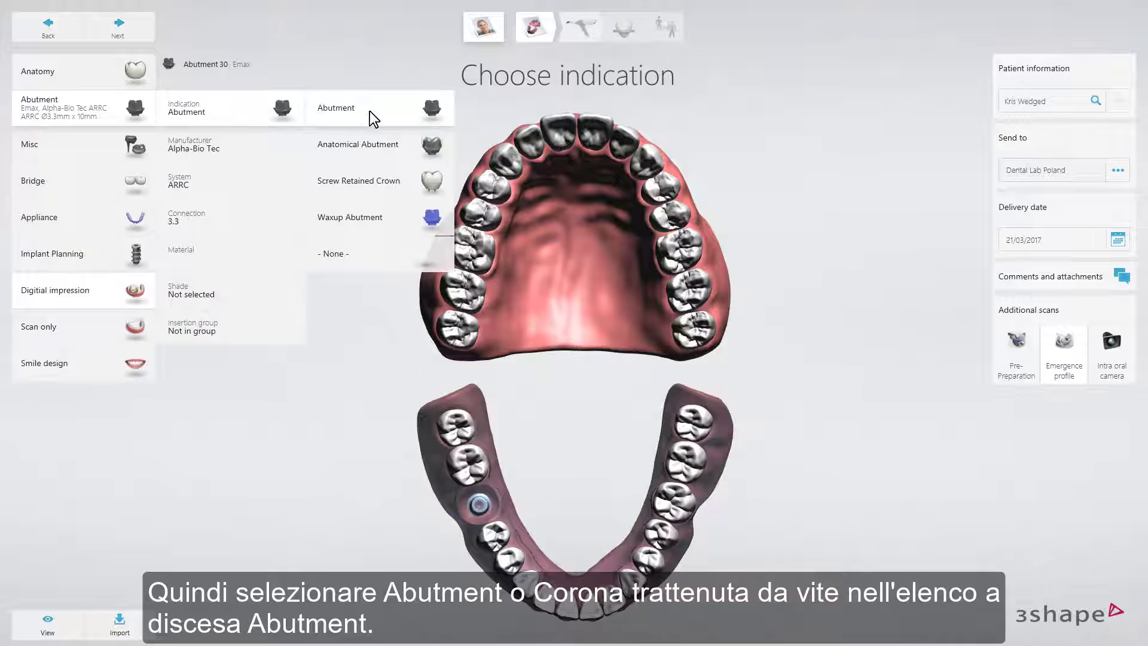
click(368, 181)
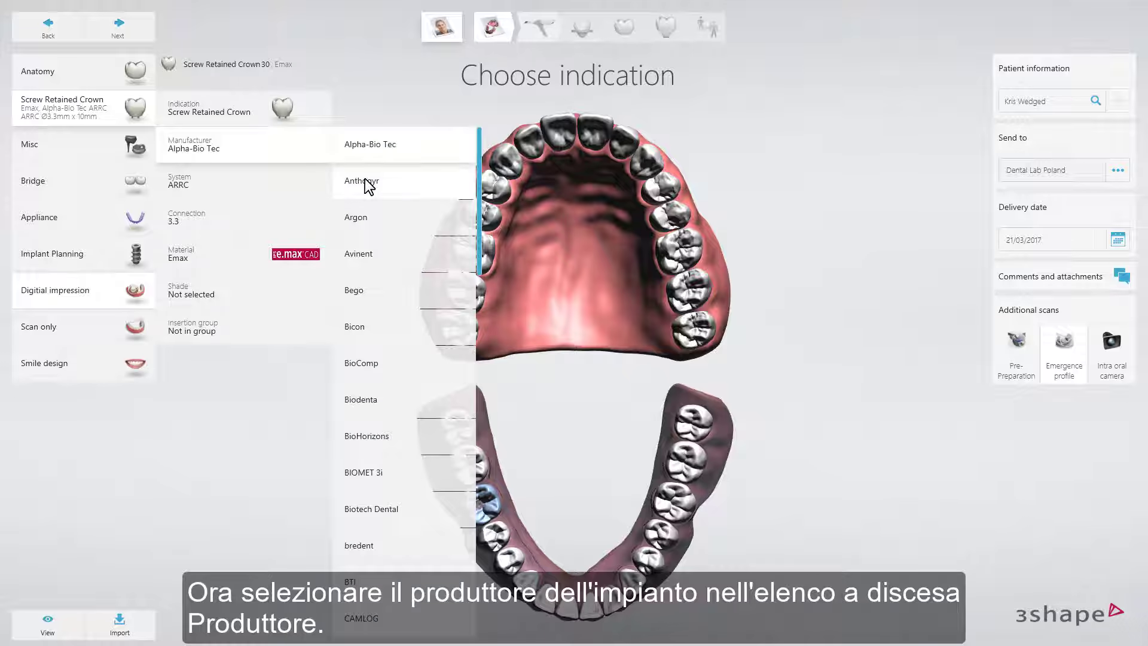
Step: Set the crown's implant to Nobel Biocare, system Replace, connection RP, with material Ti veneered and shade A1
scroll(377, 425, down, 15)
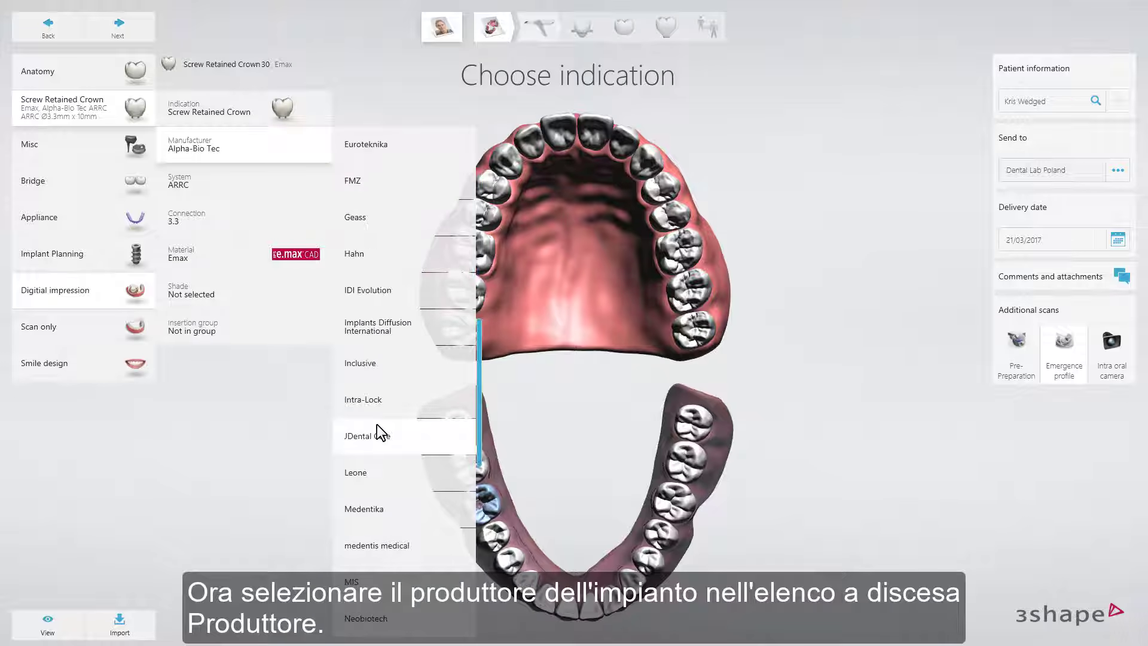
click(417, 188)
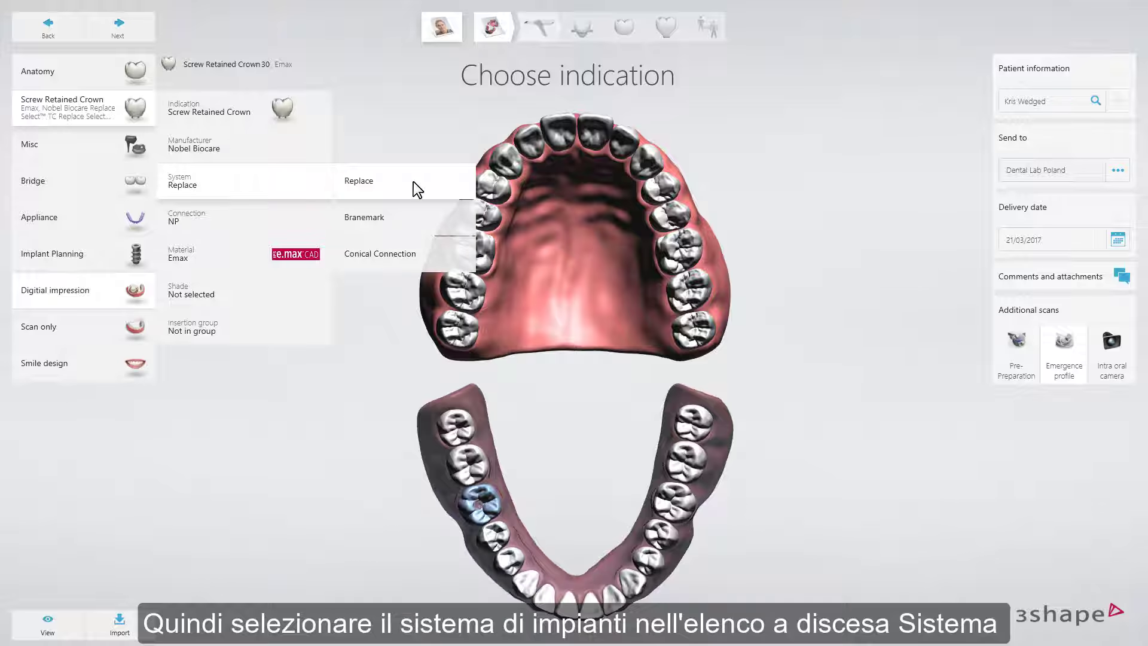
click(414, 182)
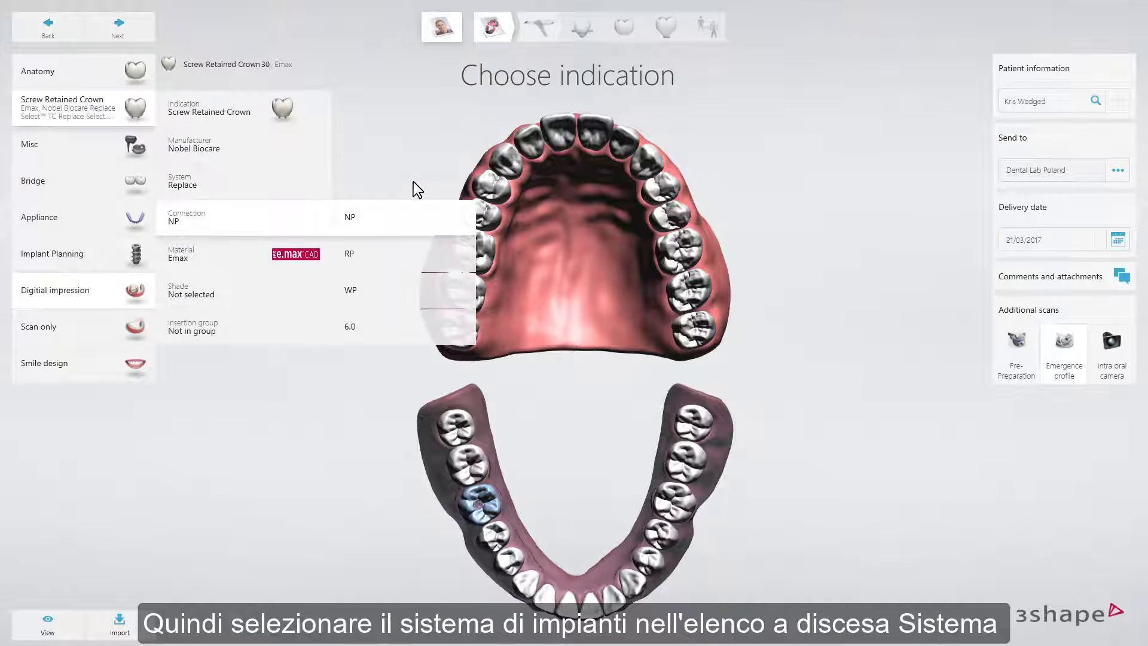
click(404, 254)
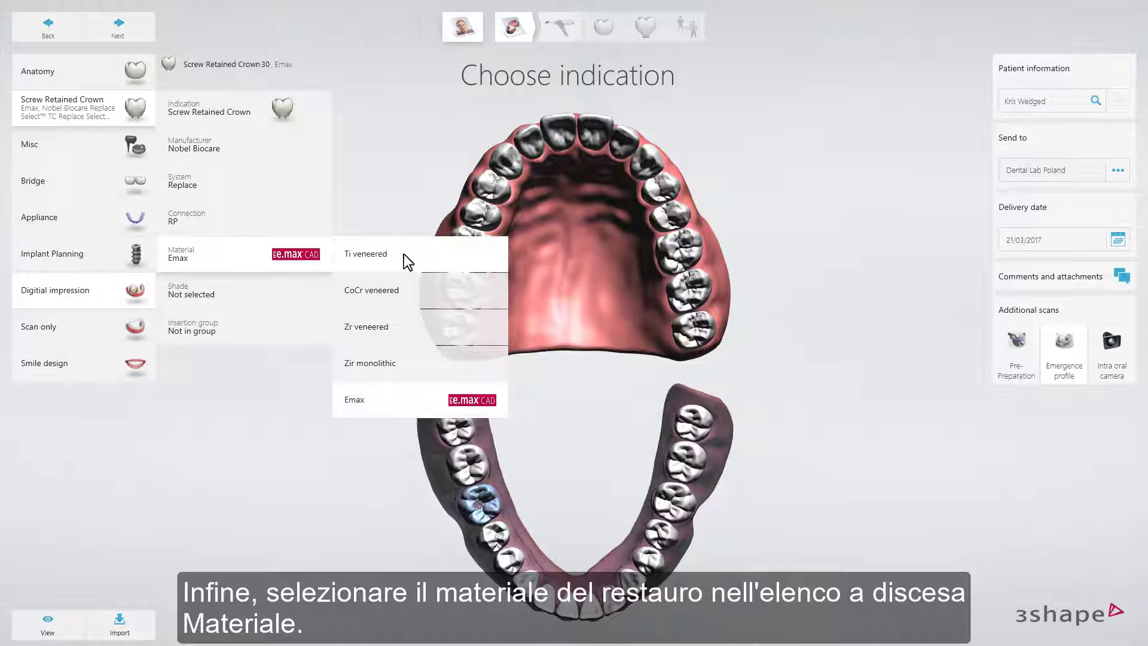
click(404, 253)
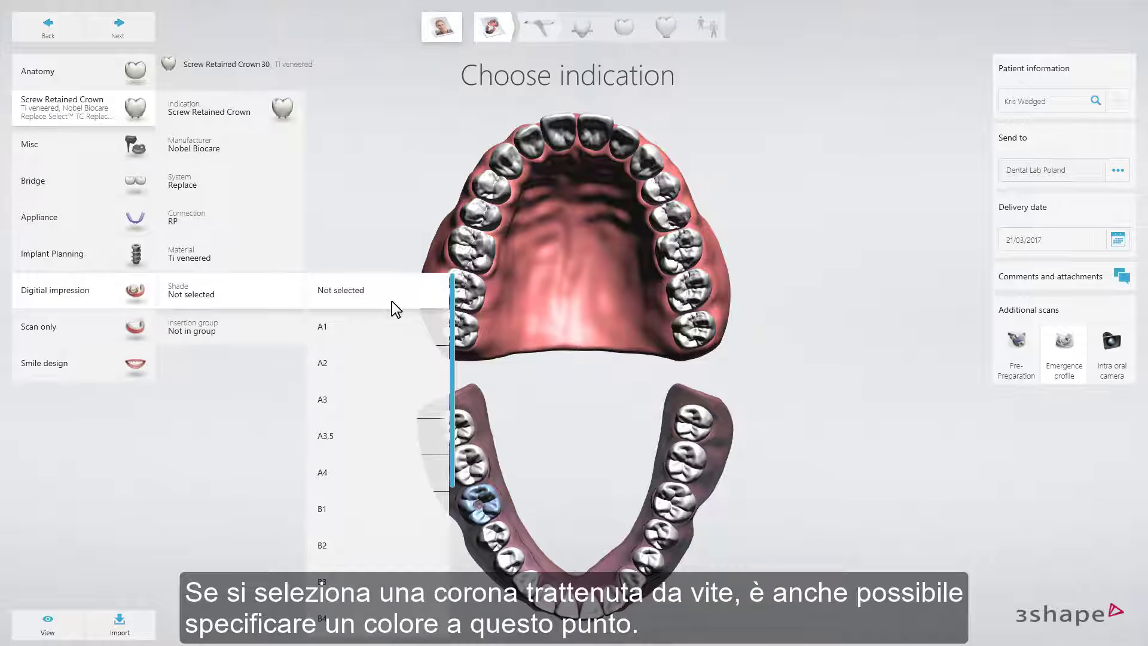
click(385, 336)
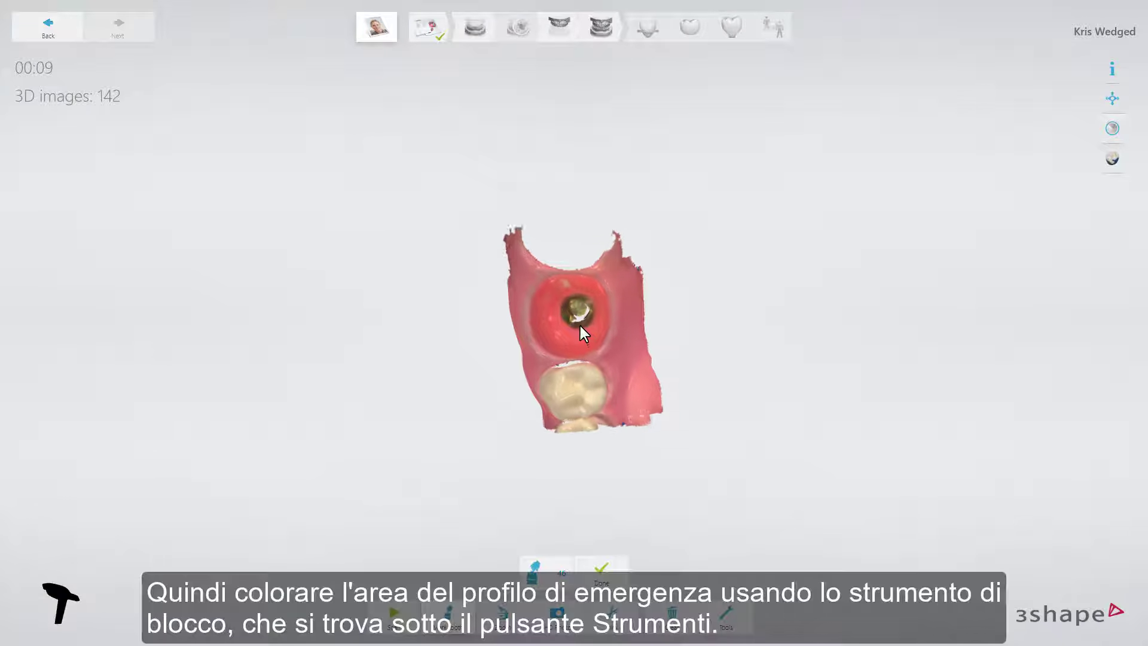
Step: Lock the emergence profile surface around the implant with the 2 mm lock brush
click(727, 617)
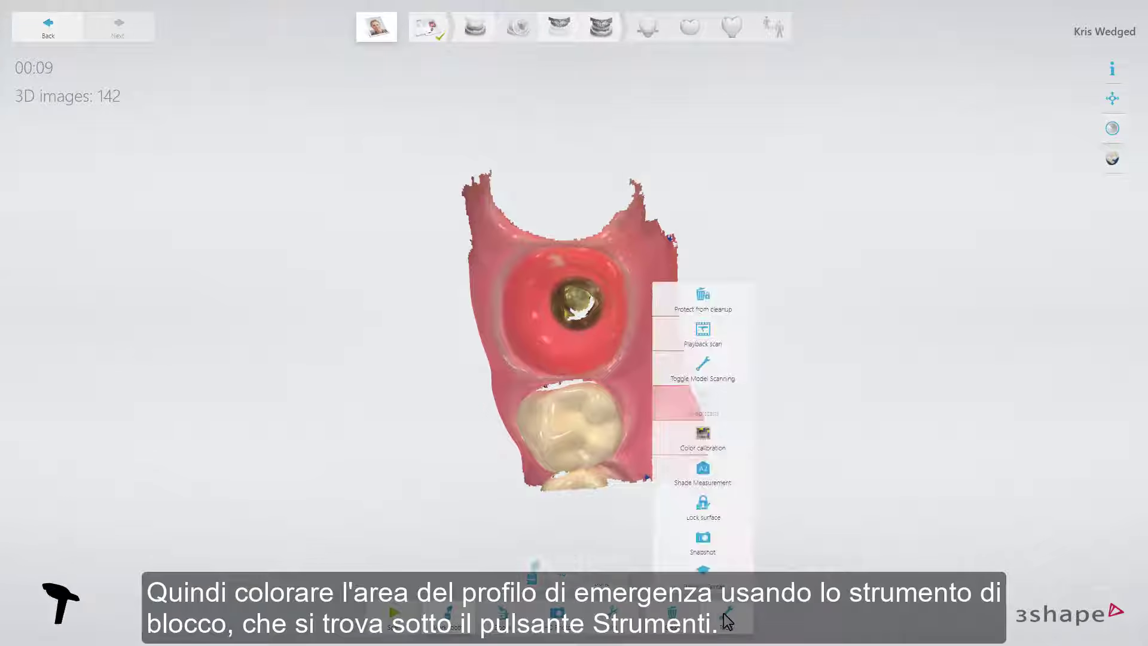
click(726, 514)
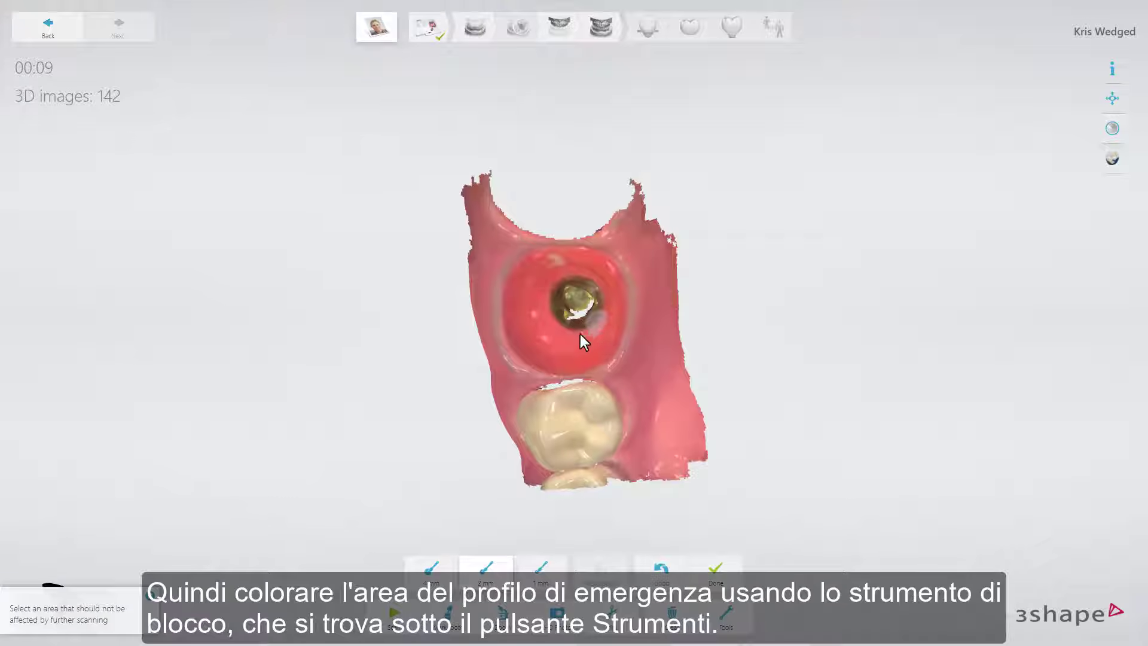
mouse_move(580, 335)
mouse_down()
mouse_move(549, 302)
mouse_move(549, 277)
mouse_move(605, 279)
mouse_up()
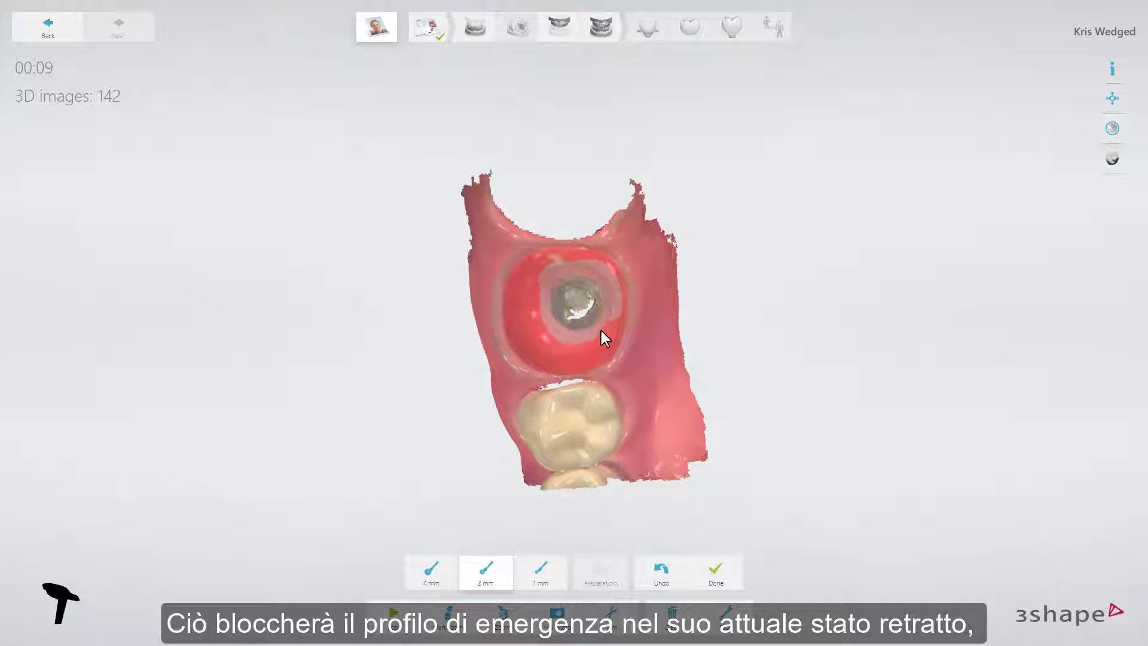
mouse_move(601, 331)
mouse_down()
mouse_move(541, 321)
mouse_move(560, 264)
mouse_move(608, 276)
mouse_move(614, 311)
mouse_up()
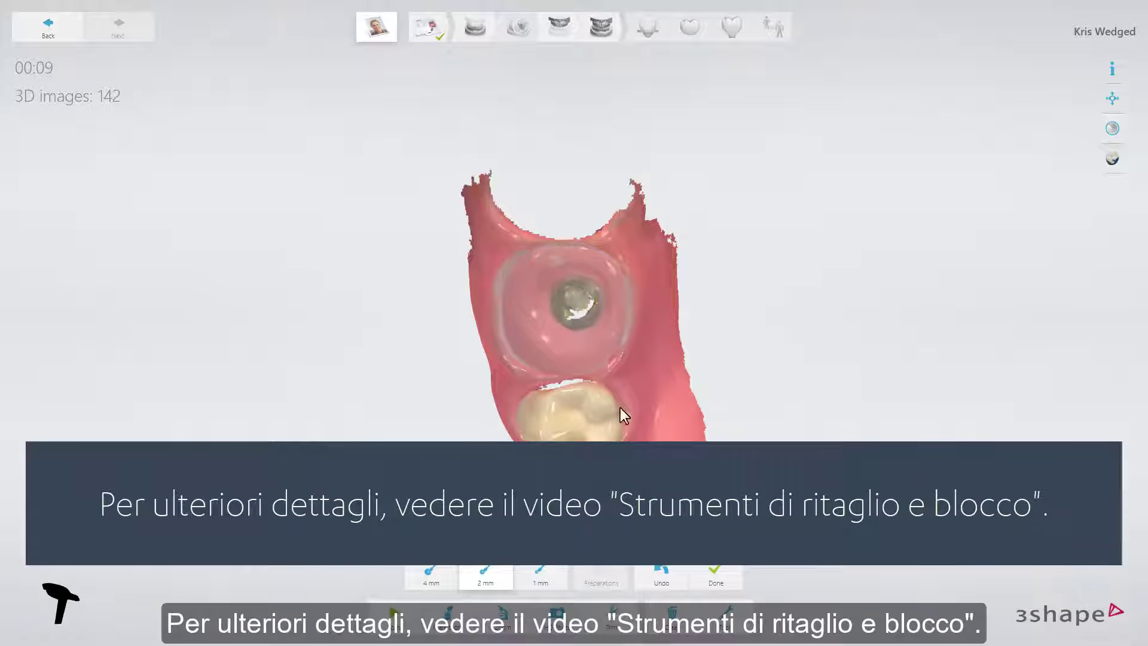
click(700, 576)
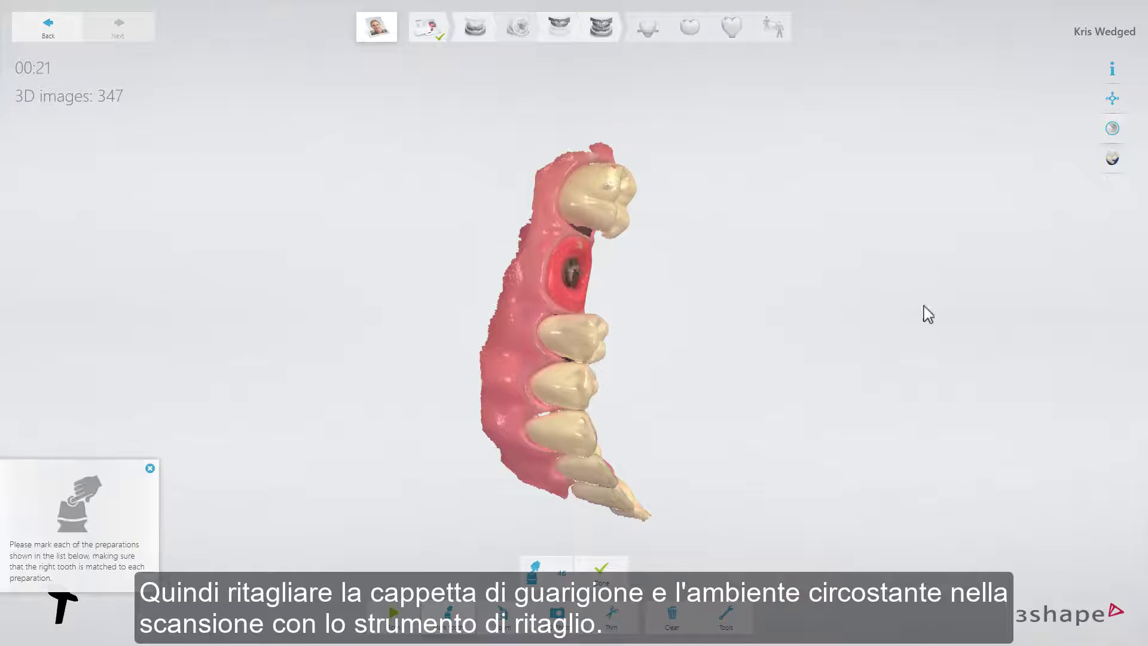
Step: Trim the implant area at the centre of the emergence profile with the 2 mm trim tool
drag(928, 314, 664, 461)
click(616, 614)
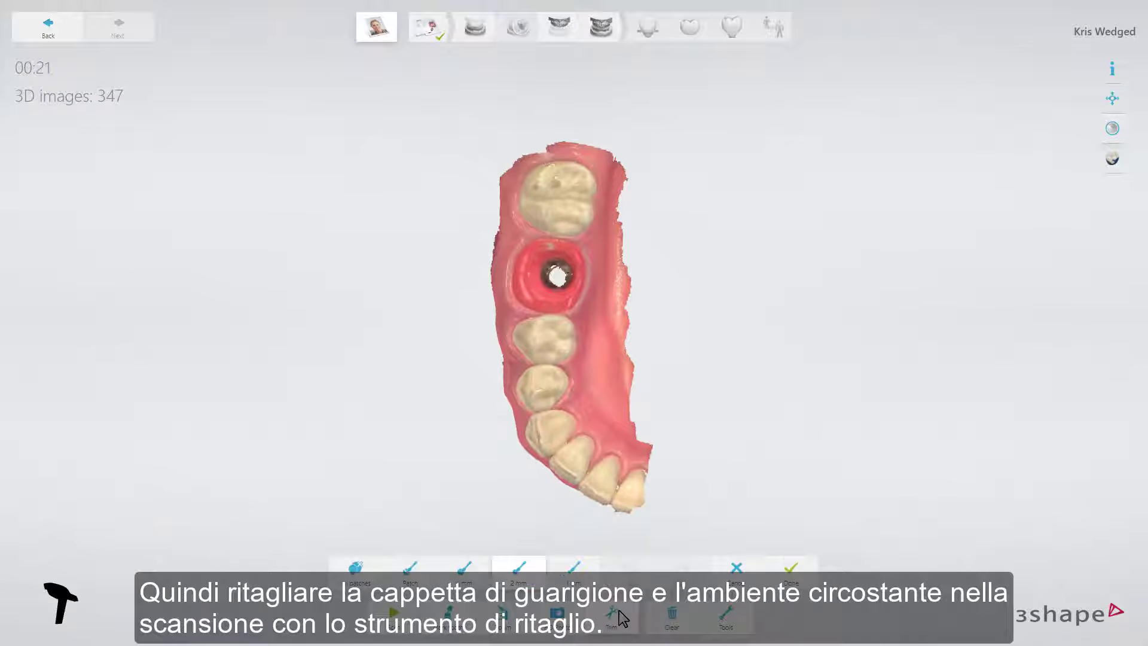
drag(545, 279, 570, 275)
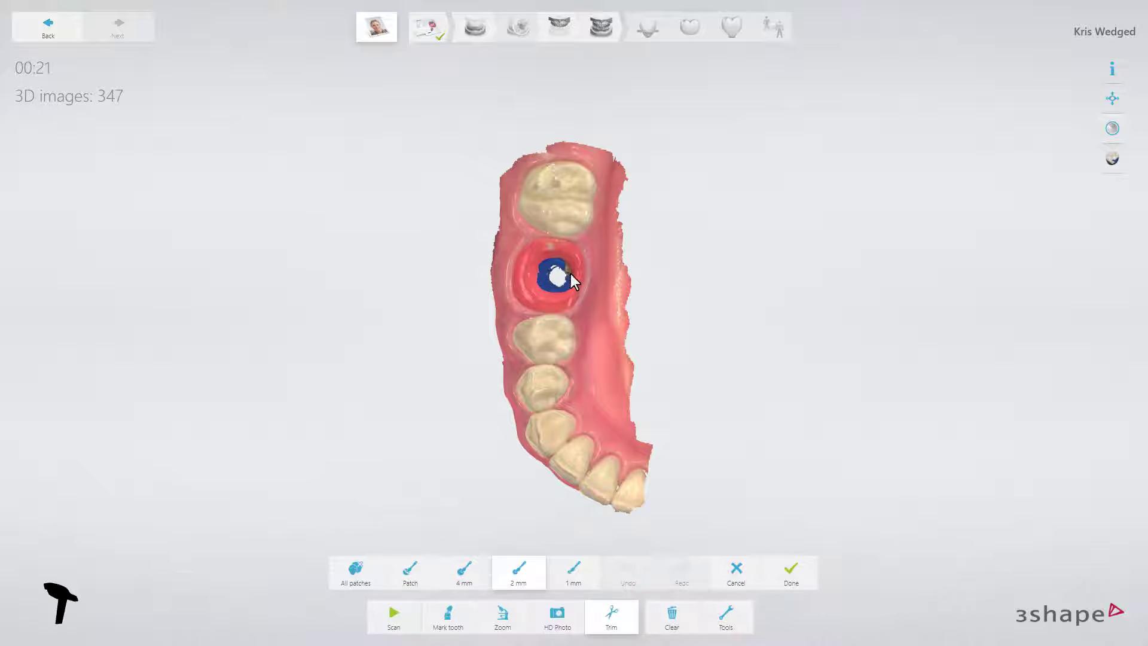
click(792, 564)
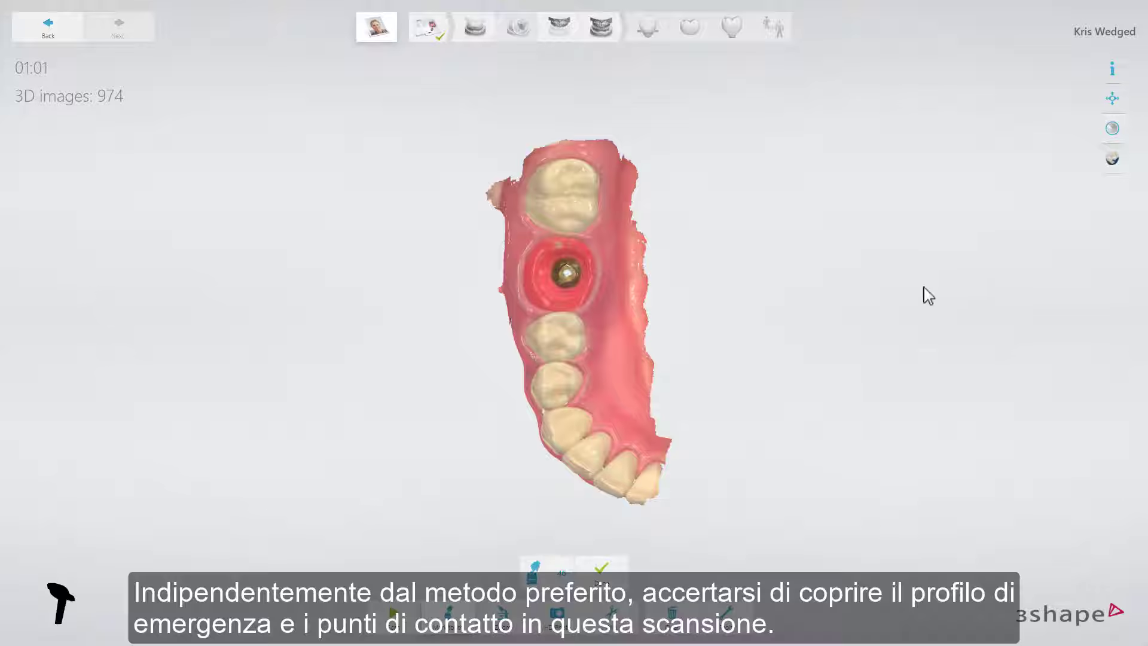
Step: Examine the emergence profile and contact points of the lower scan with texture colours off, and restore the colours
click(1108, 158)
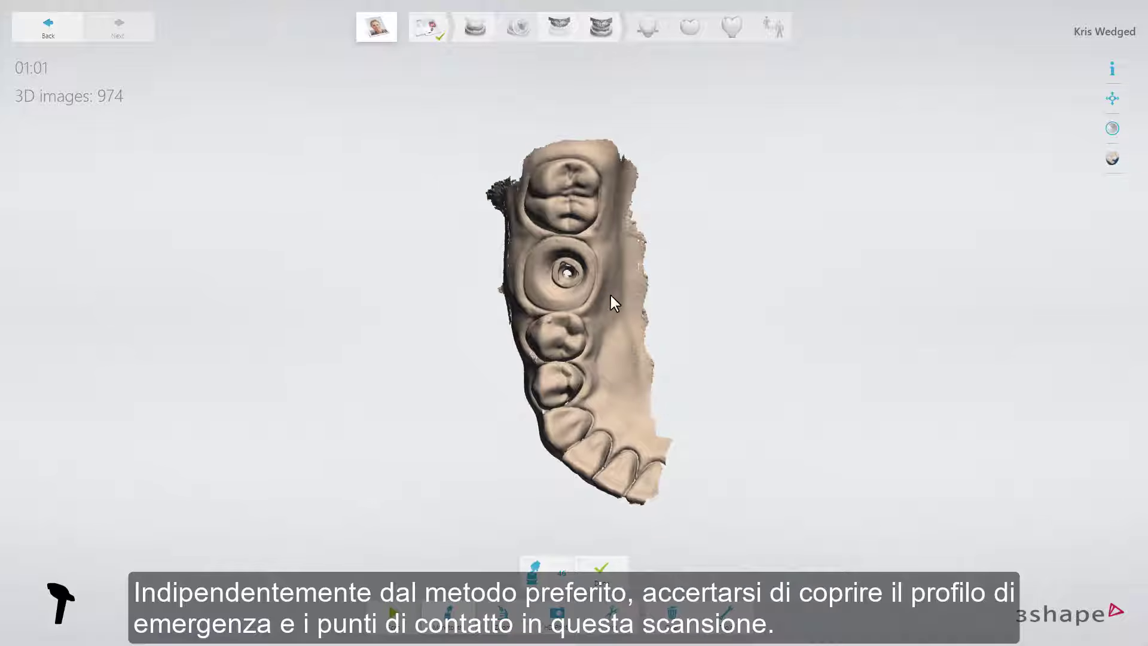
right_drag(632, 293, 561, 280)
scroll(575, 281, up, 5)
click(1108, 134)
scroll(688, 265, down, 5)
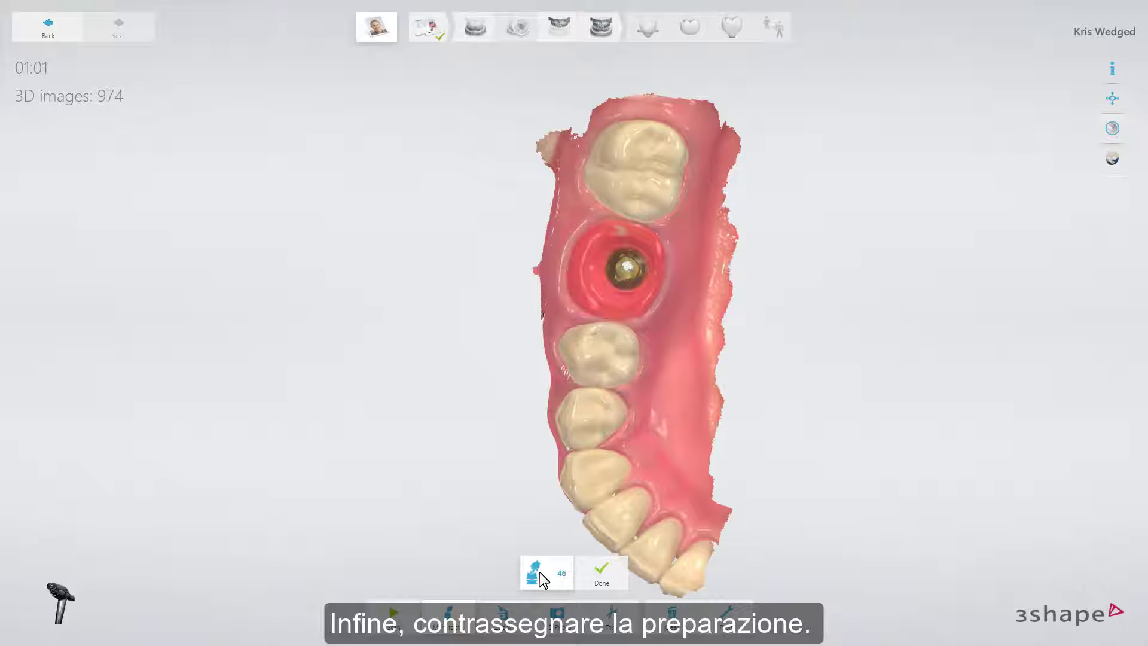
Step: Mark preparation 46 over the implant at the centre of the emergence profile and finish the marking
click(604, 270)
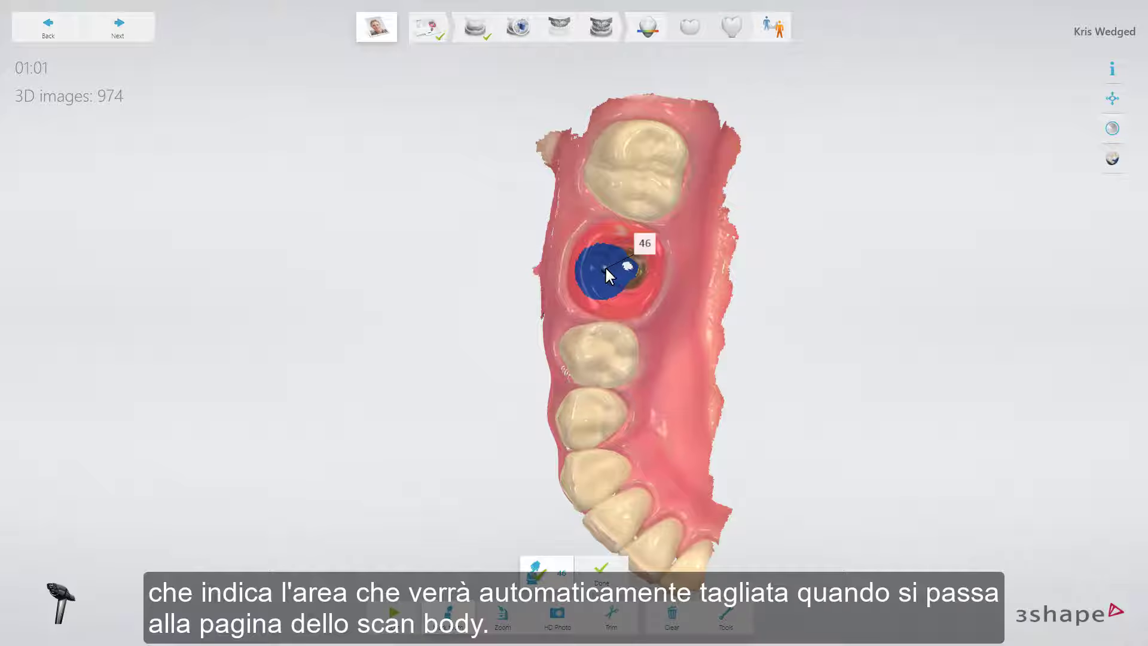
click(610, 267)
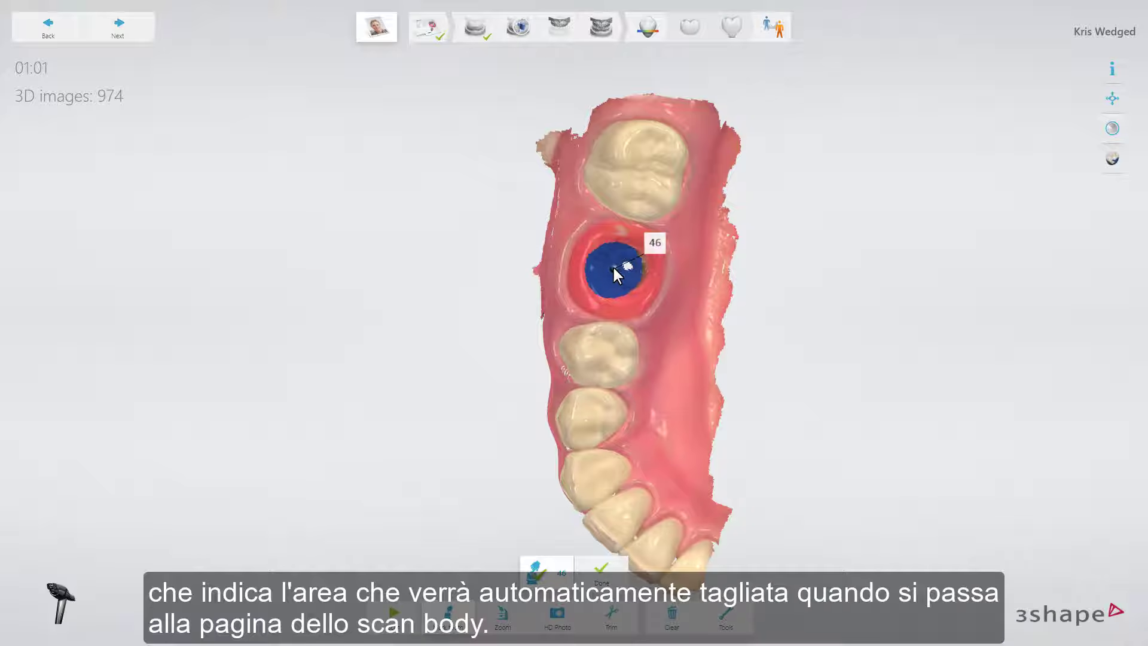
click(619, 269)
click(622, 256)
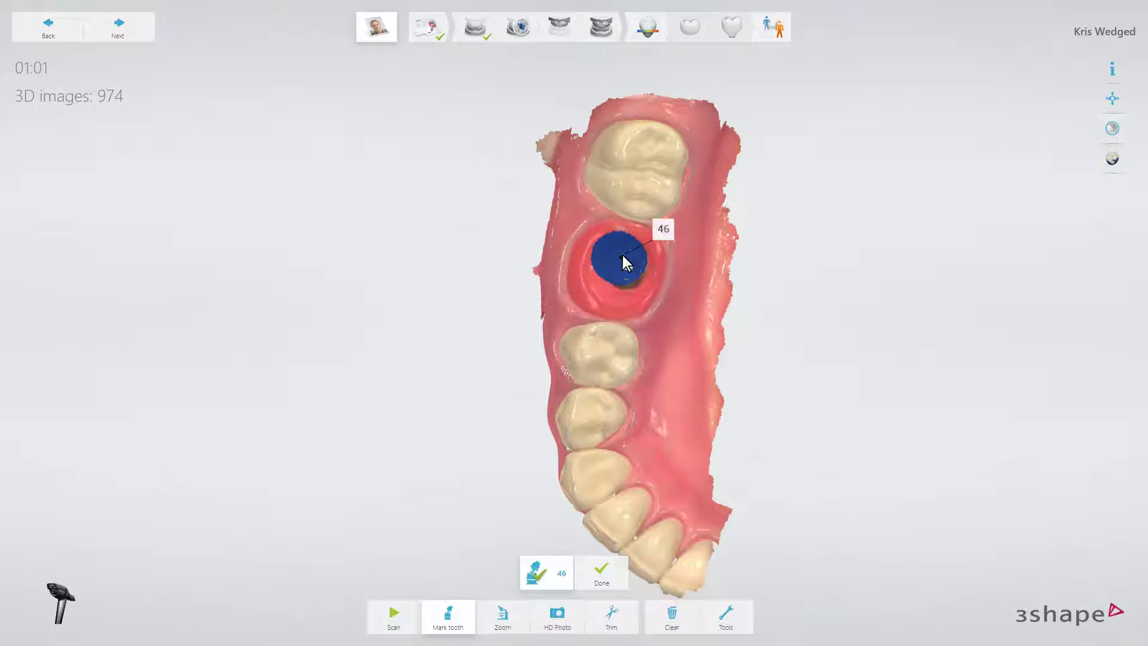
click(620, 266)
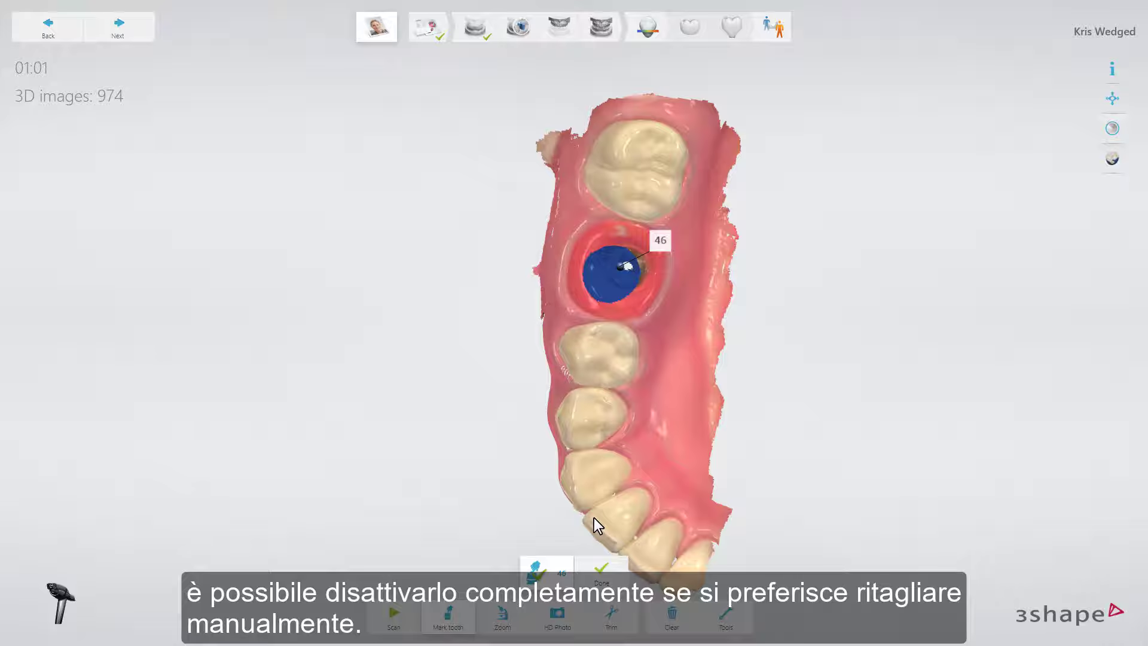
click(601, 570)
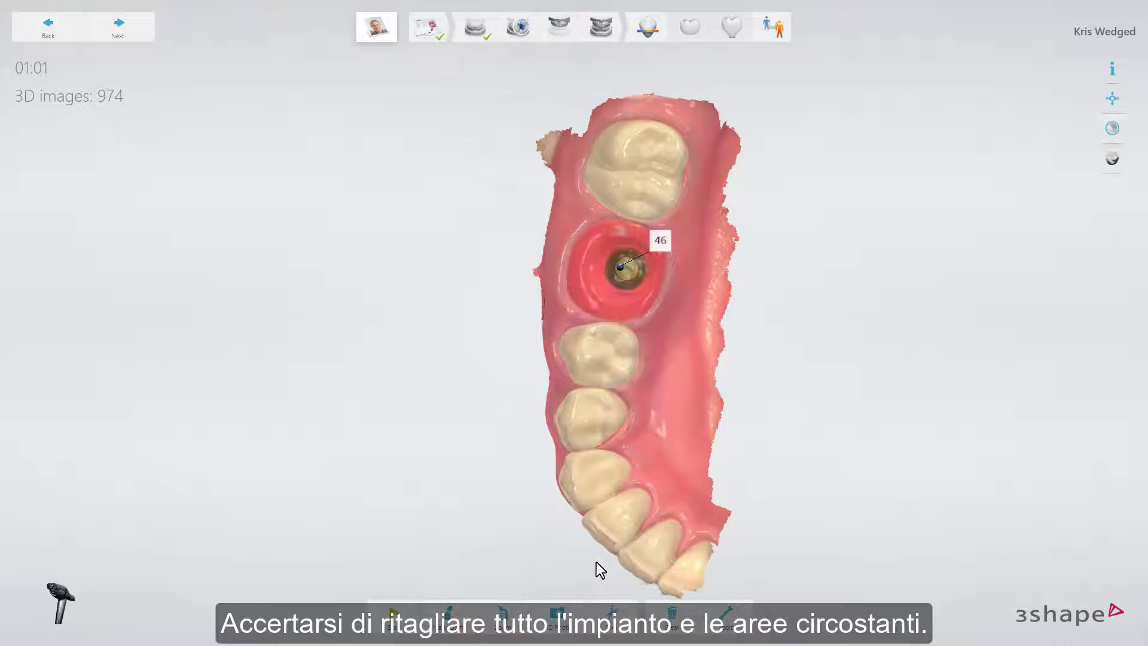
Step: Advance the case through the scan body, upper antagonist and bite scan stages
click(520, 29)
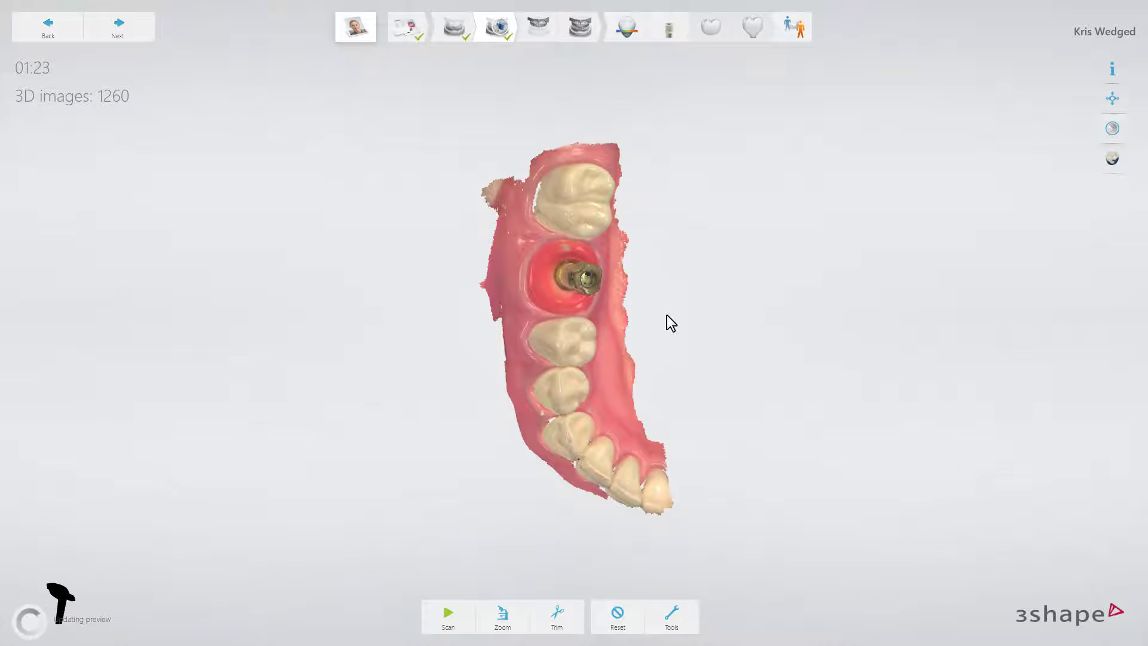
right_drag(666, 314, 619, 317)
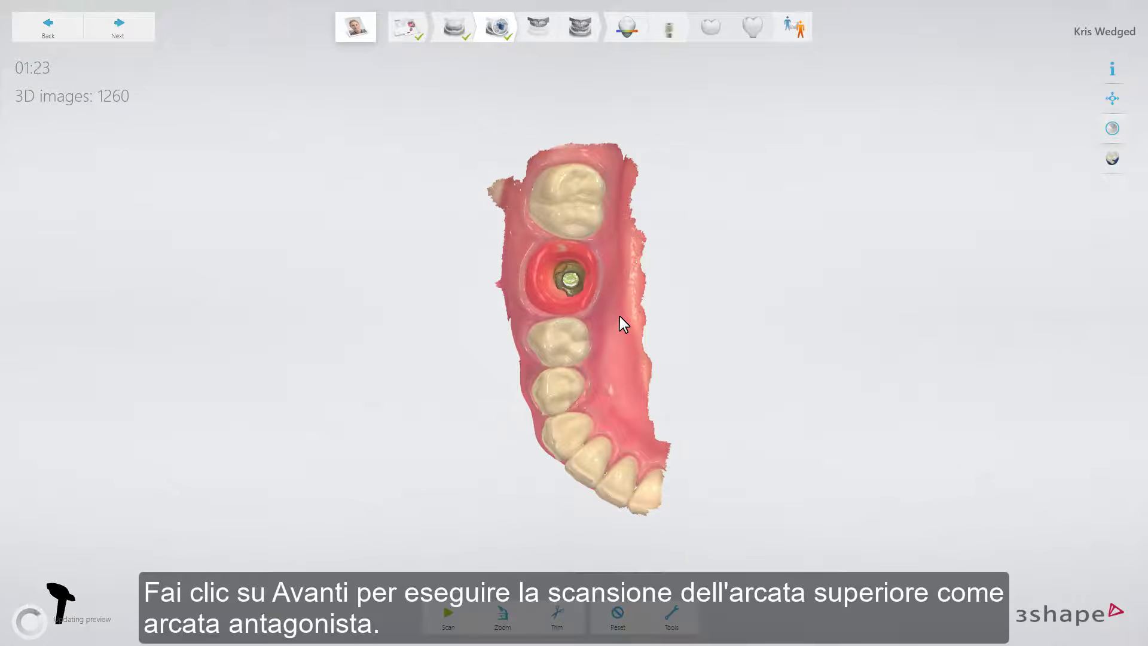
click(139, 30)
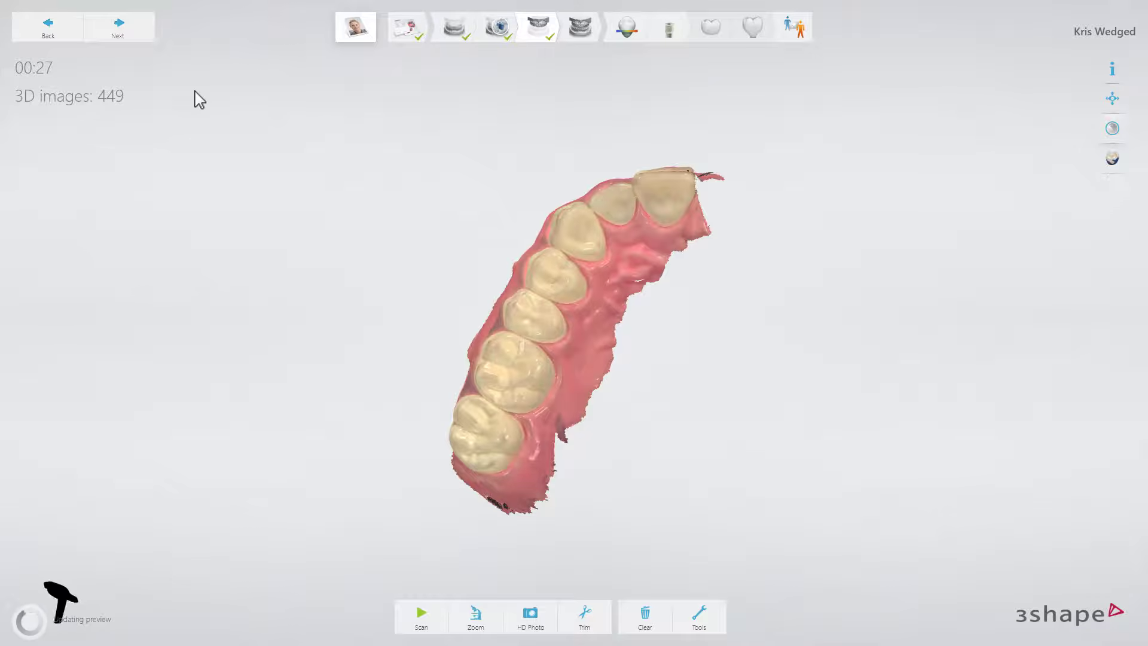
click(131, 35)
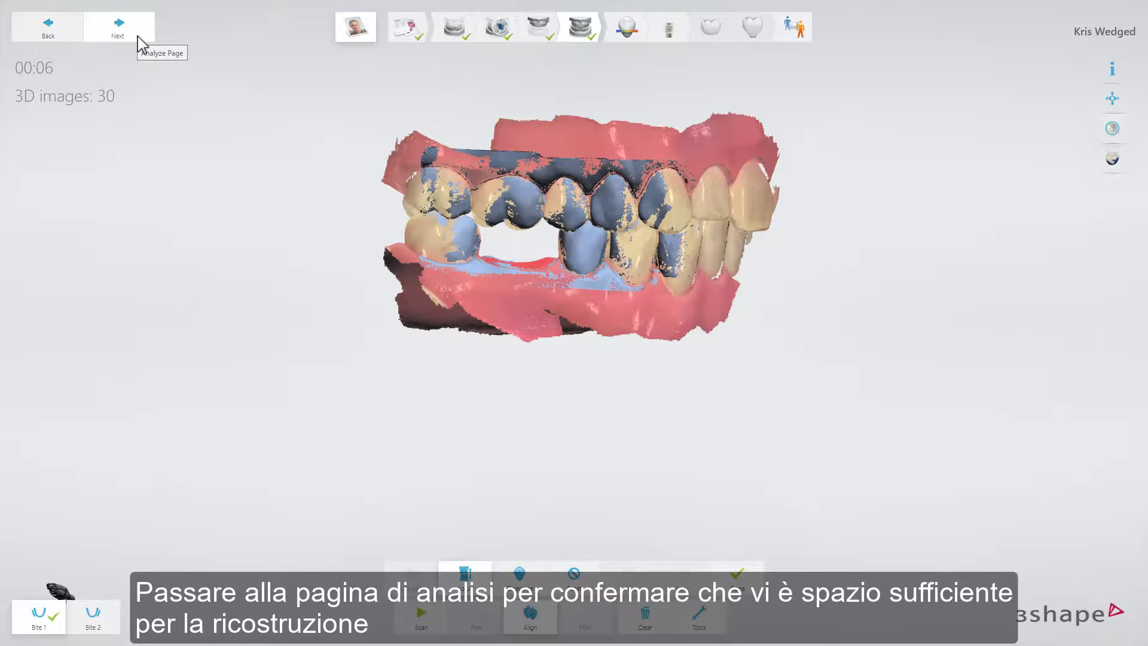
Step: Proceed to the analysis stage and examine the clearance between the upper and lower jaws, including in the opened occlusal view
click(138, 38)
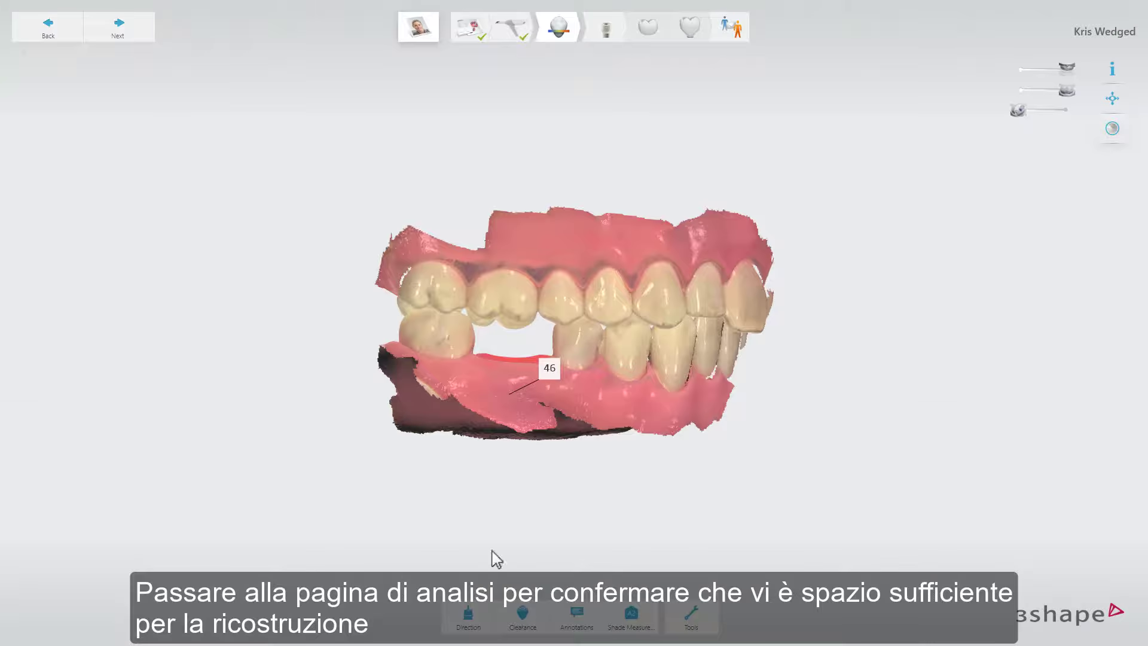
click(532, 609)
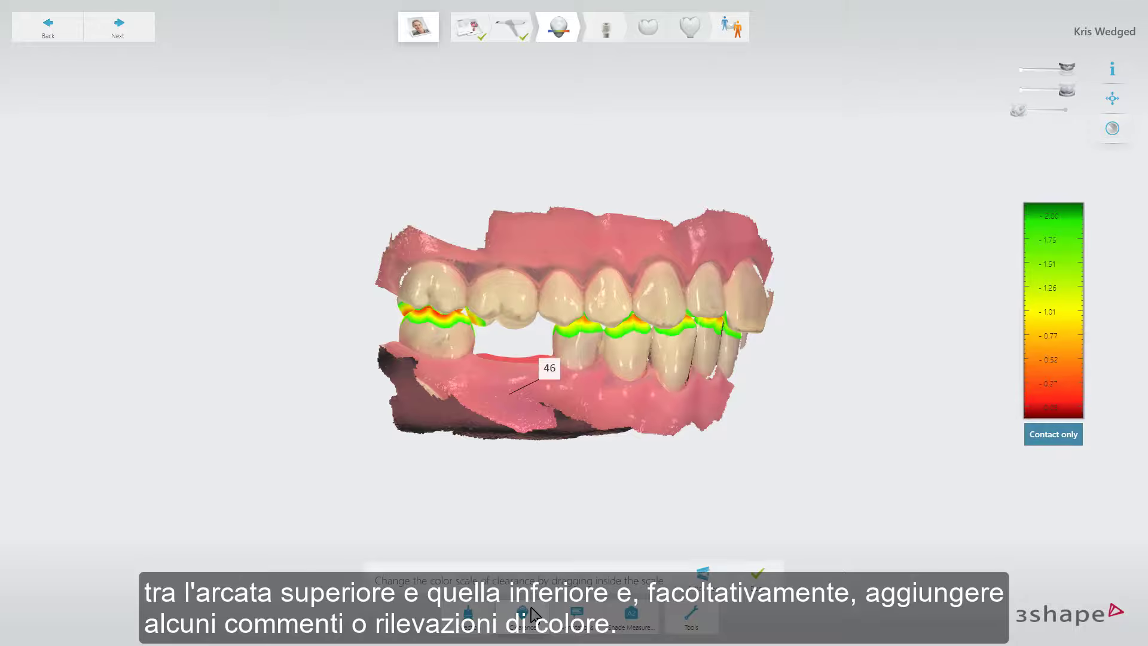
mouse_move(631, 469)
right_down()
mouse_move(637, 432)
mouse_move(634, 482)
right_up()
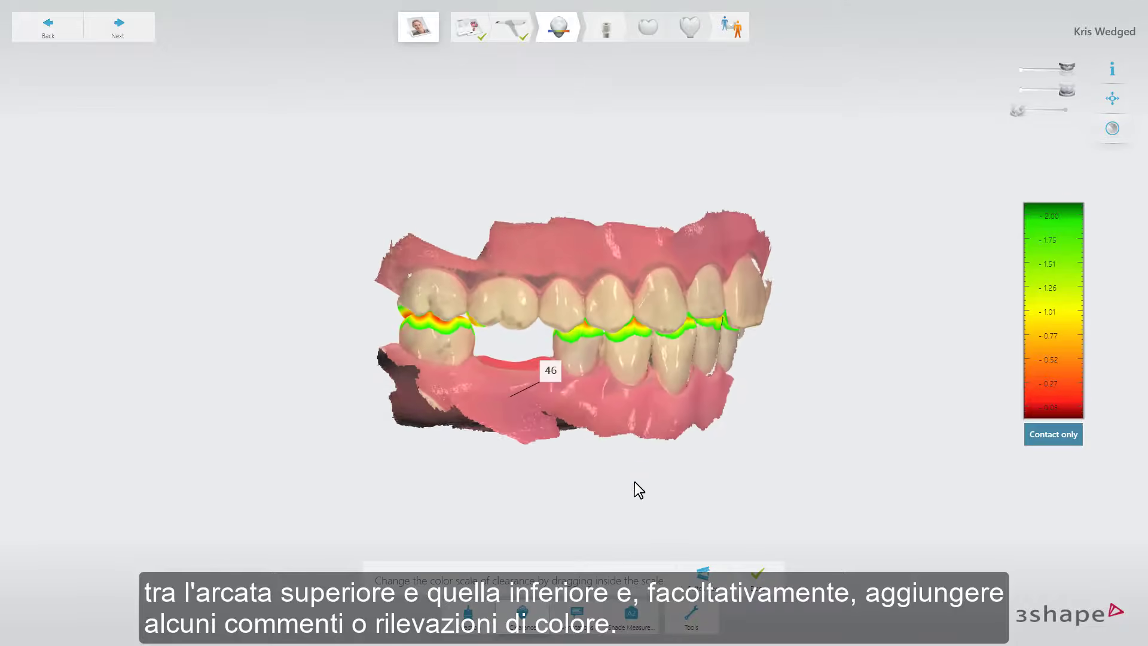
click(711, 579)
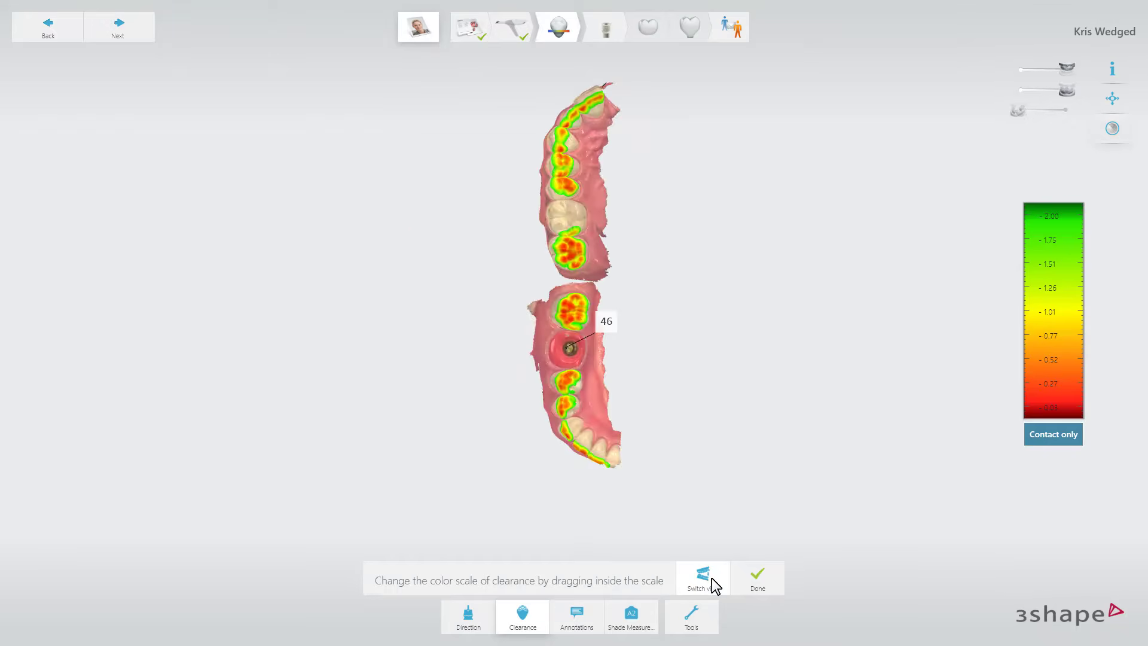
scroll(592, 355, up, 5)
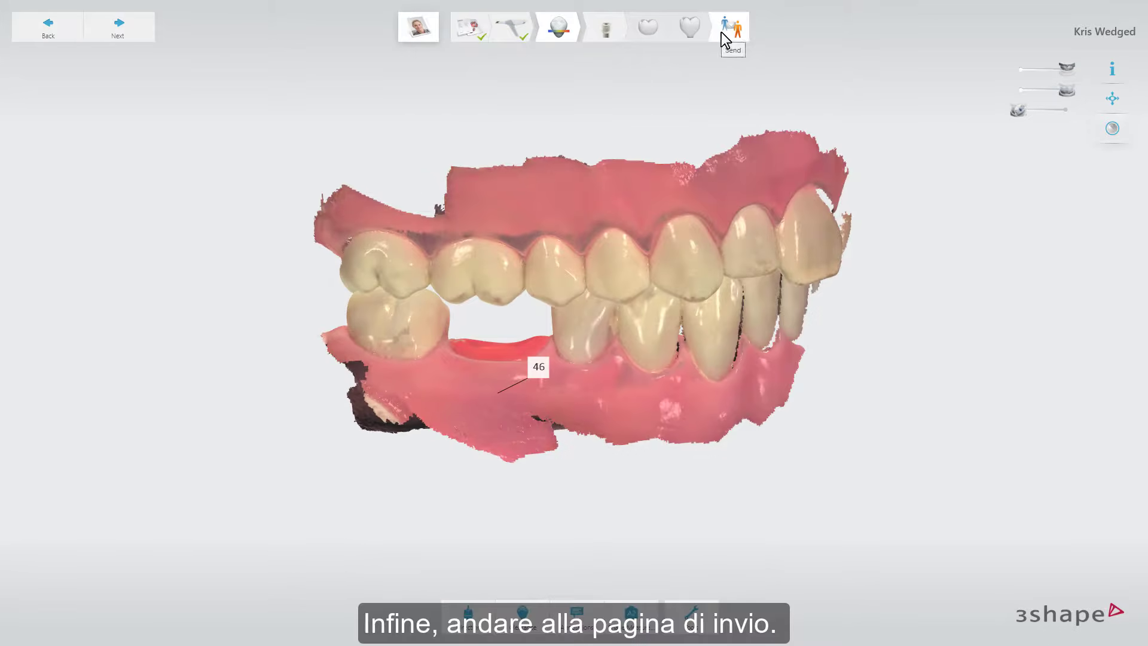
Step: Review the screw retained crown order on the send page and send it to the lab
click(723, 34)
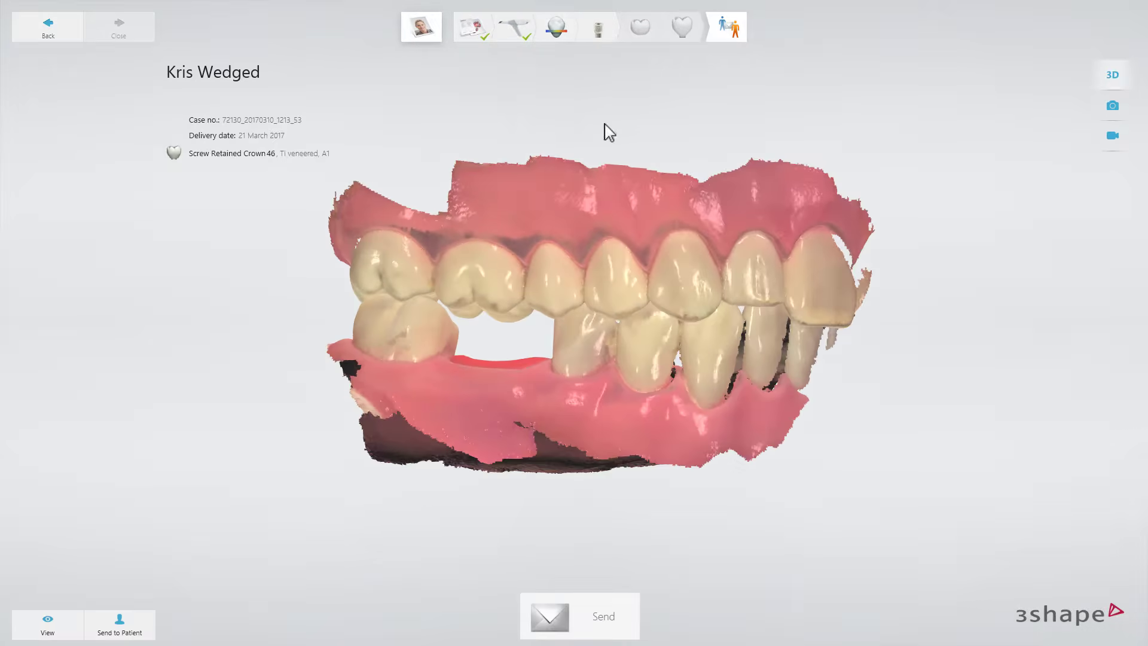
click(64, 620)
drag(924, 112, 927, 359)
click(607, 571)
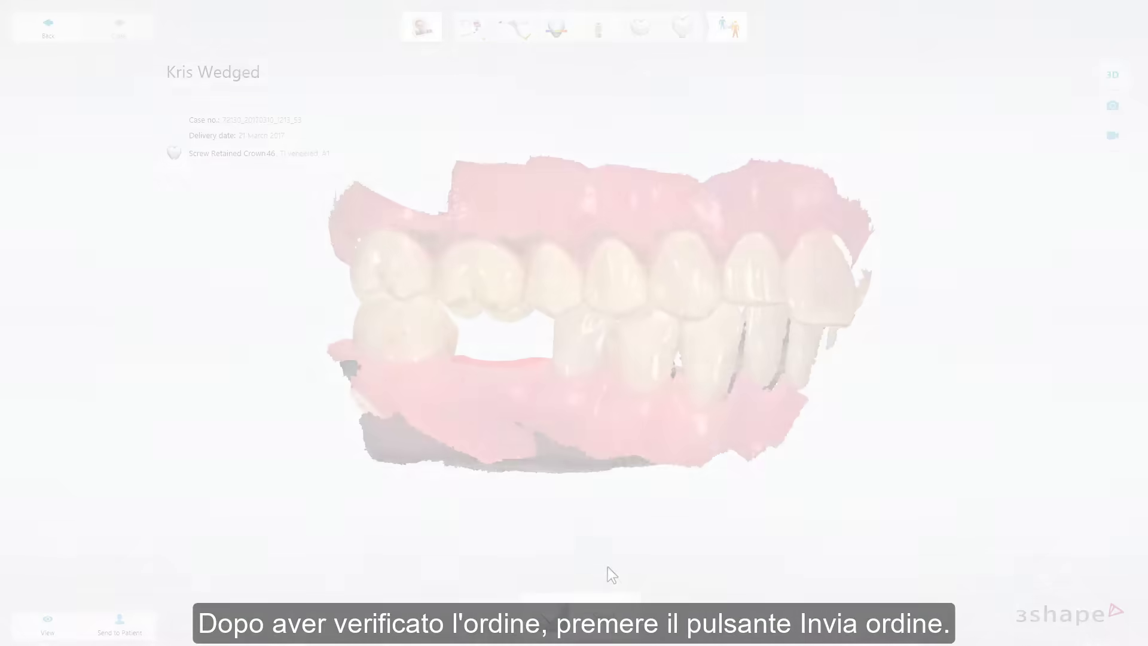